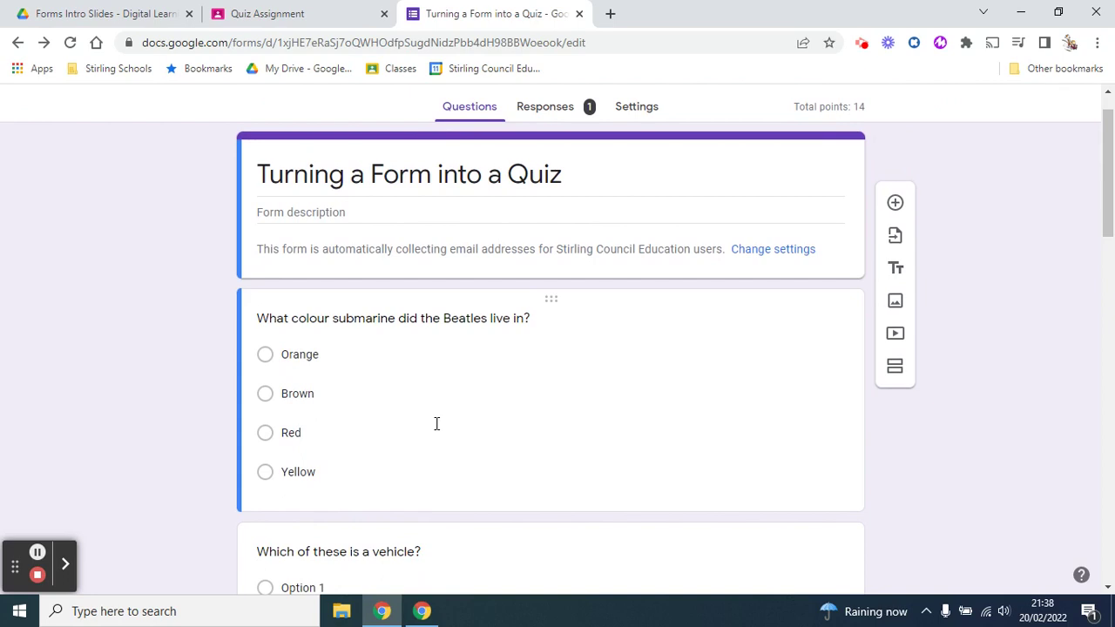
# In the answer key of the Beatles submarine question, enter "The submarine was yellow." as feedback for incorrect answers.
pyautogui.click(436, 424)
pyautogui.scroll(-2, 436, 423)
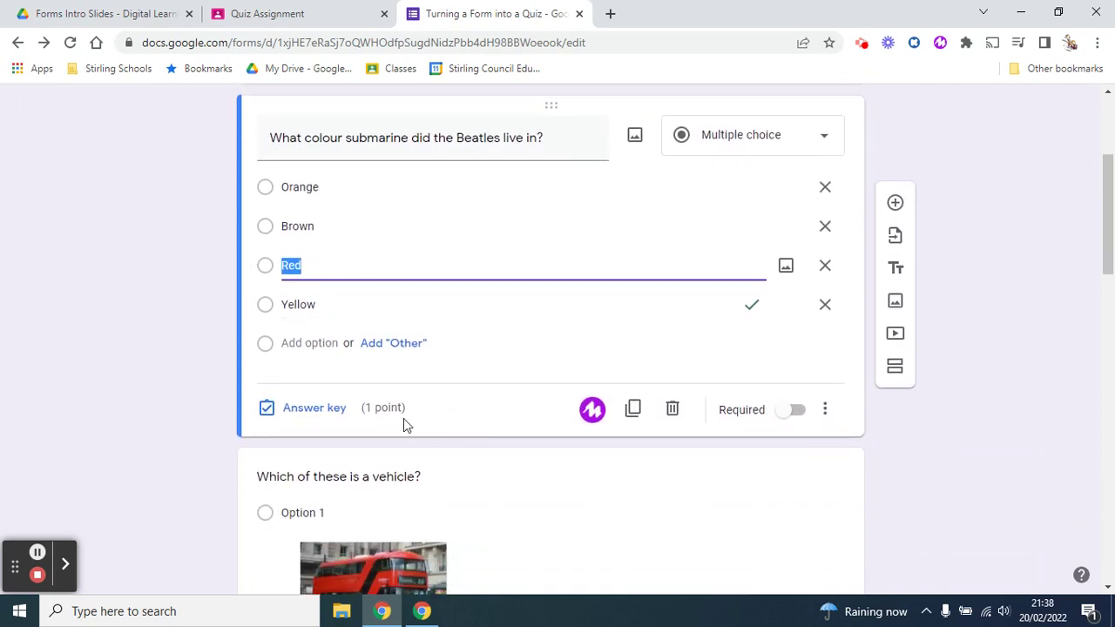
pyautogui.click(331, 416)
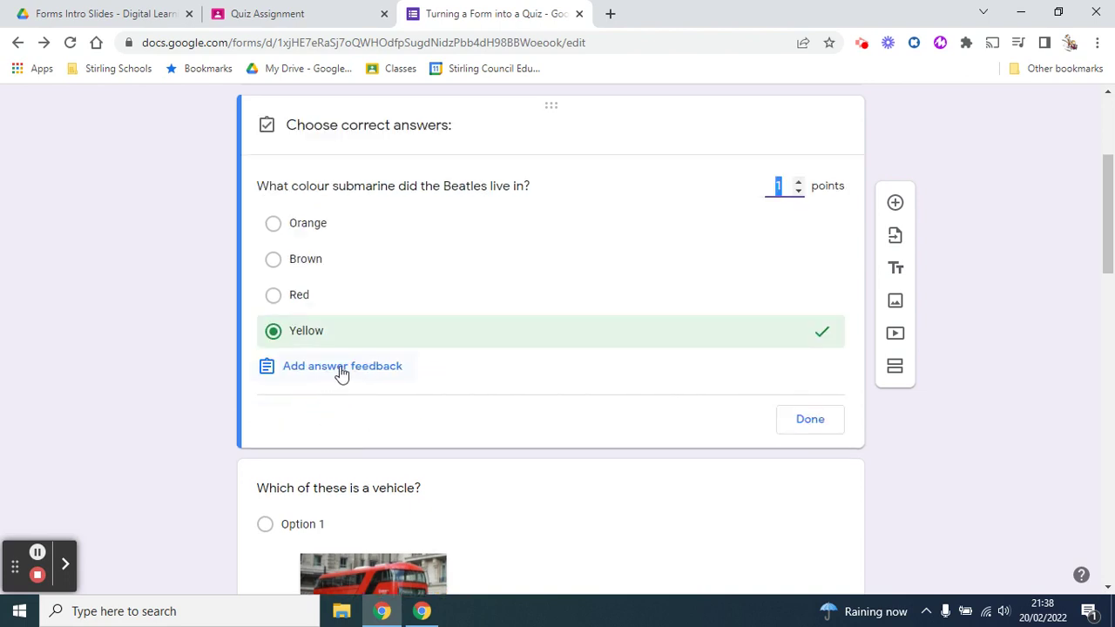
pyautogui.click(341, 371)
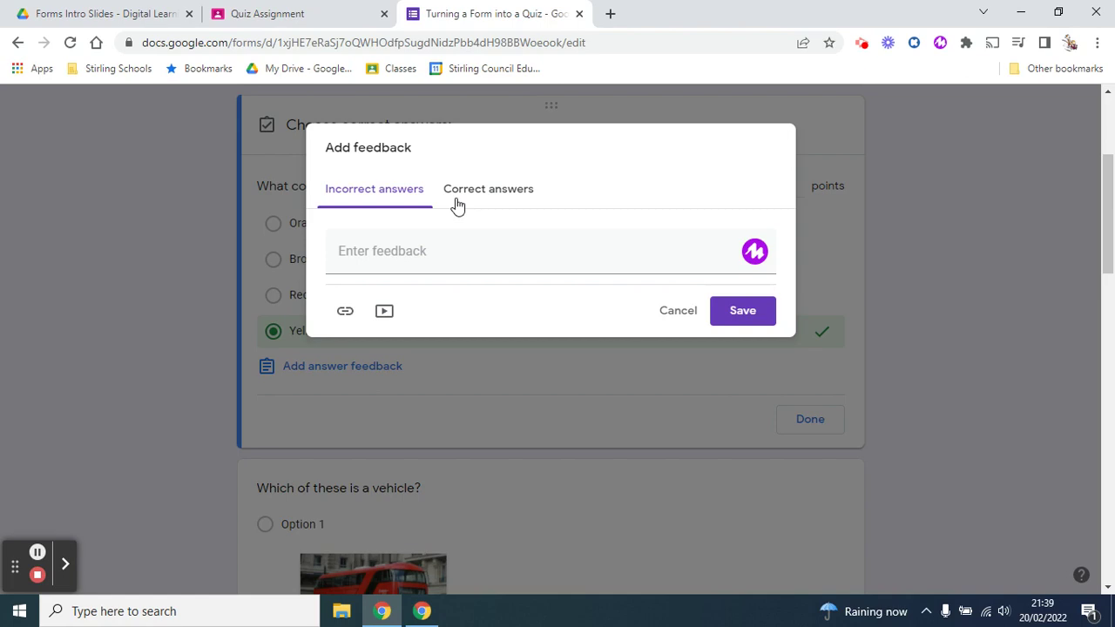
pyautogui.click(450, 246)
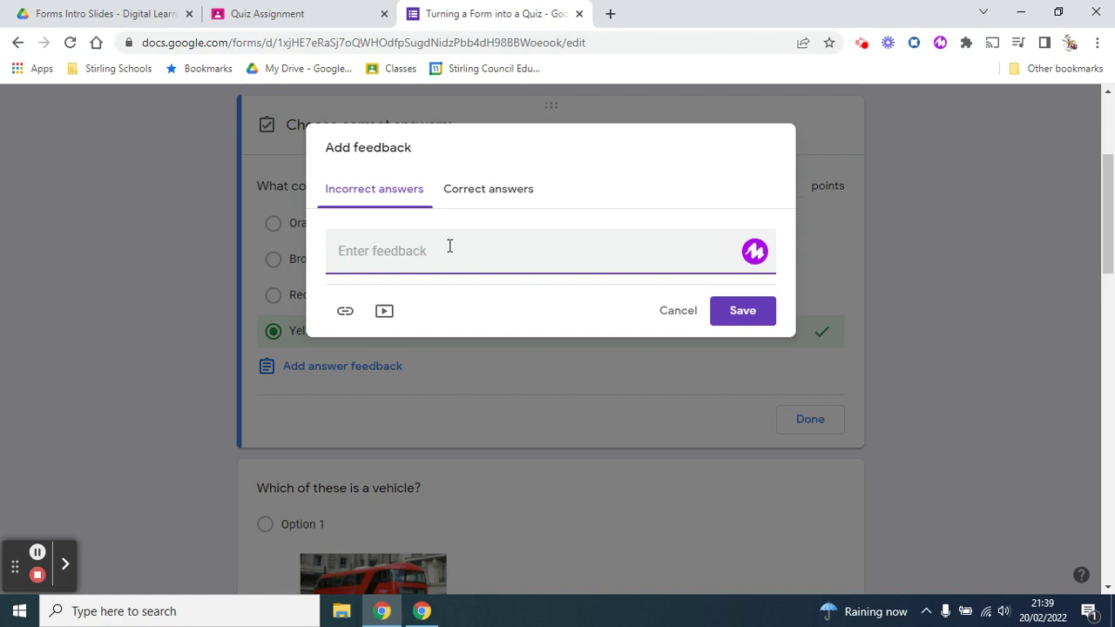
pyautogui.write('The ')
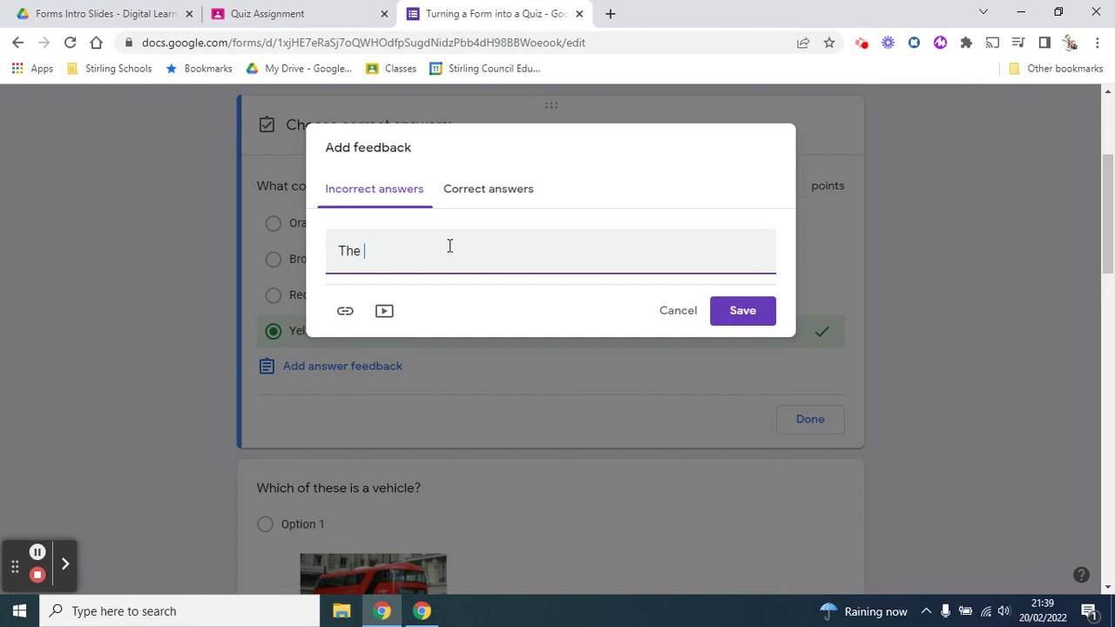
pyautogui.write('submaribe')
pyautogui.press('BackSpace')
pyautogui.press('BackSpace')
pyautogui.press('BackSpace')
pyautogui.write('ine was yellow.')
# Enter "extension" as feedback for correct answers to the submarine question and save the feedback.
pyautogui.click(462, 189)
pyautogui.click(504, 261)
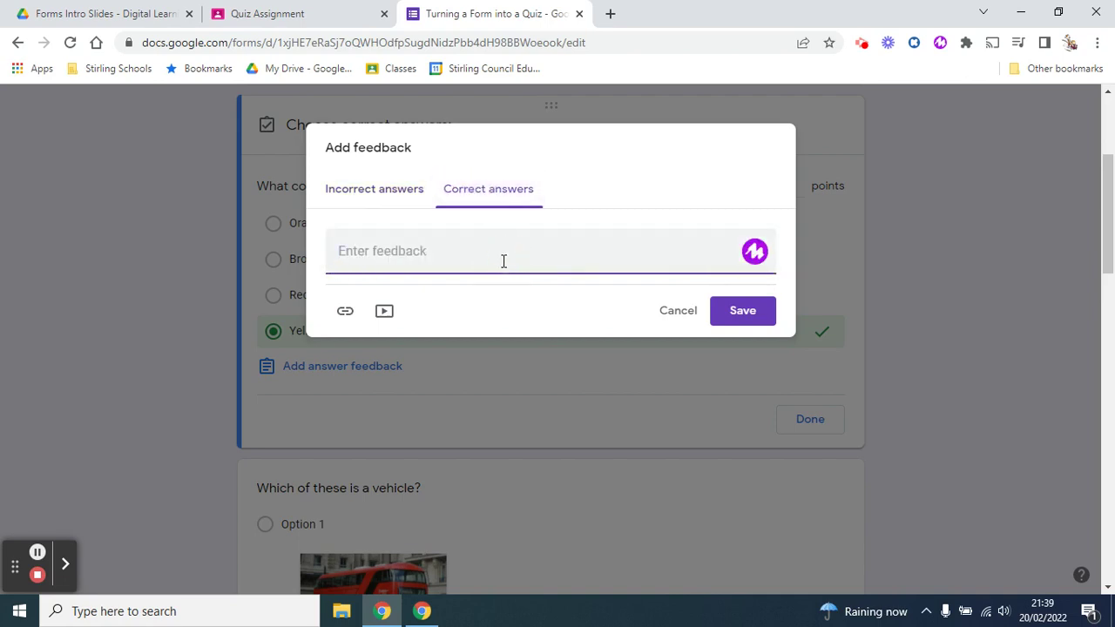
pyautogui.write('extension')
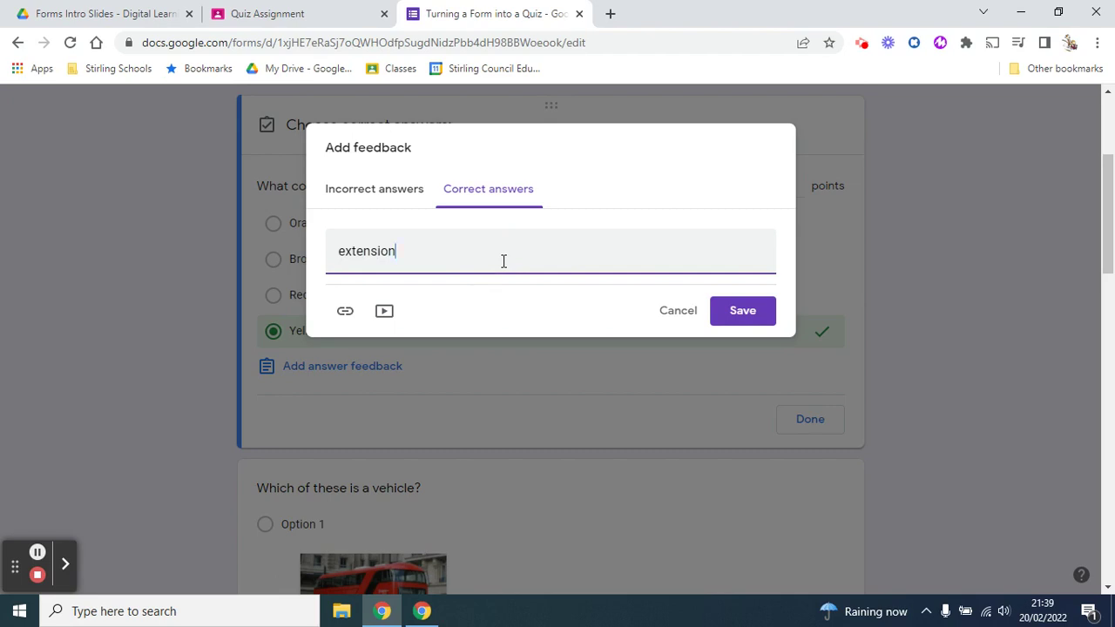
pyautogui.click(345, 313)
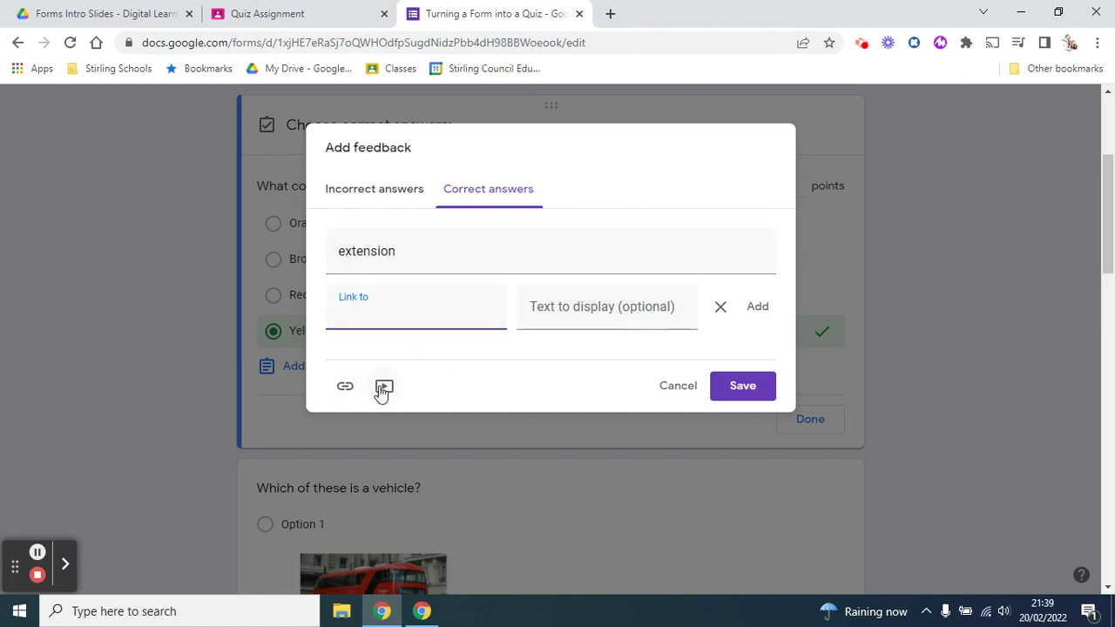
pyautogui.click(413, 200)
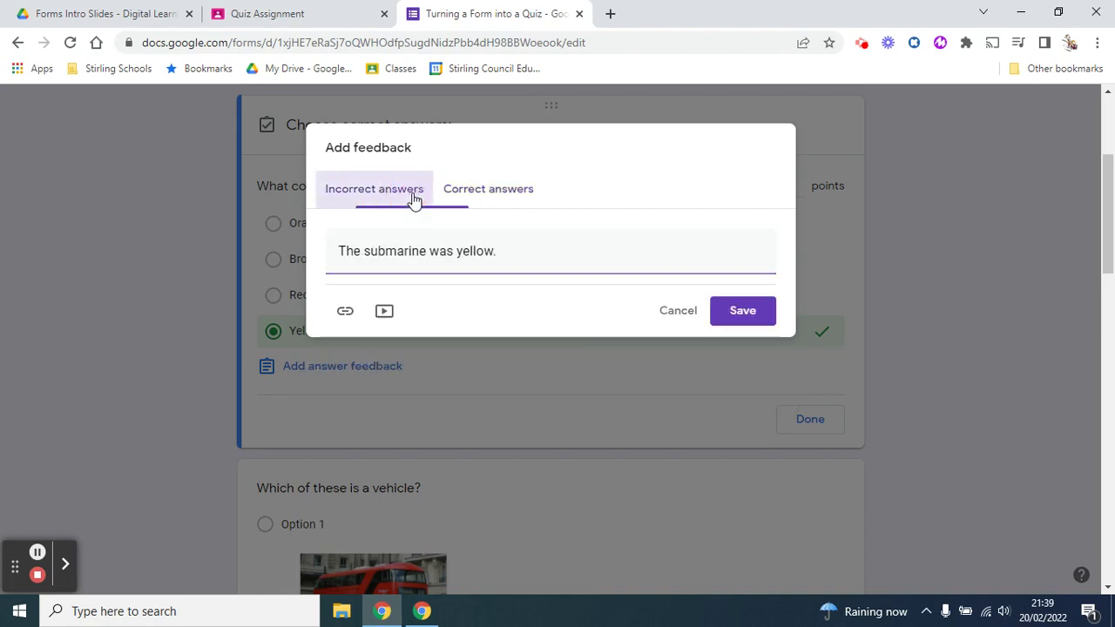
pyautogui.click(740, 316)
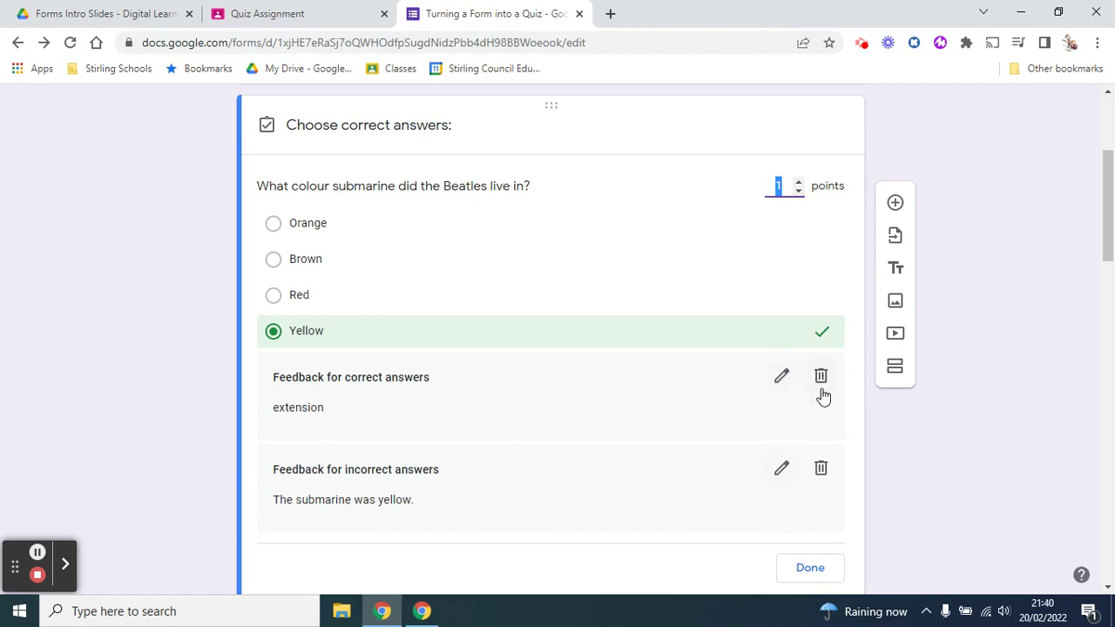
# Open the answer feedback for the long-answer History textbook question and close it without entering any feedback.
pyautogui.scroll(-2, 588, 411)
pyautogui.scroll(-10, 589, 411)
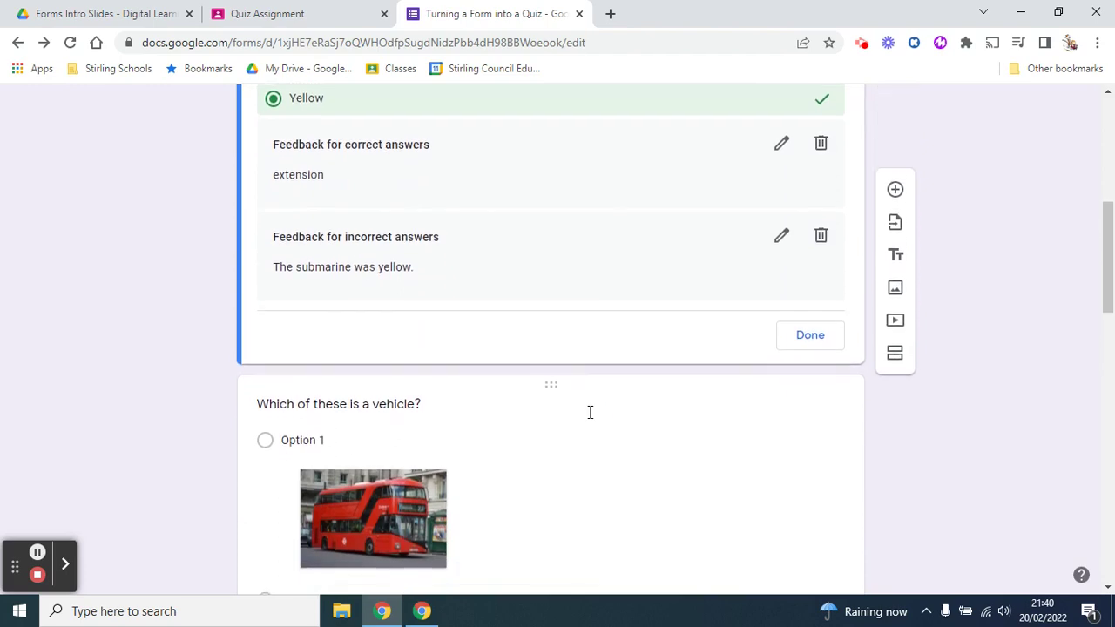
pyautogui.scroll(-3, 588, 420)
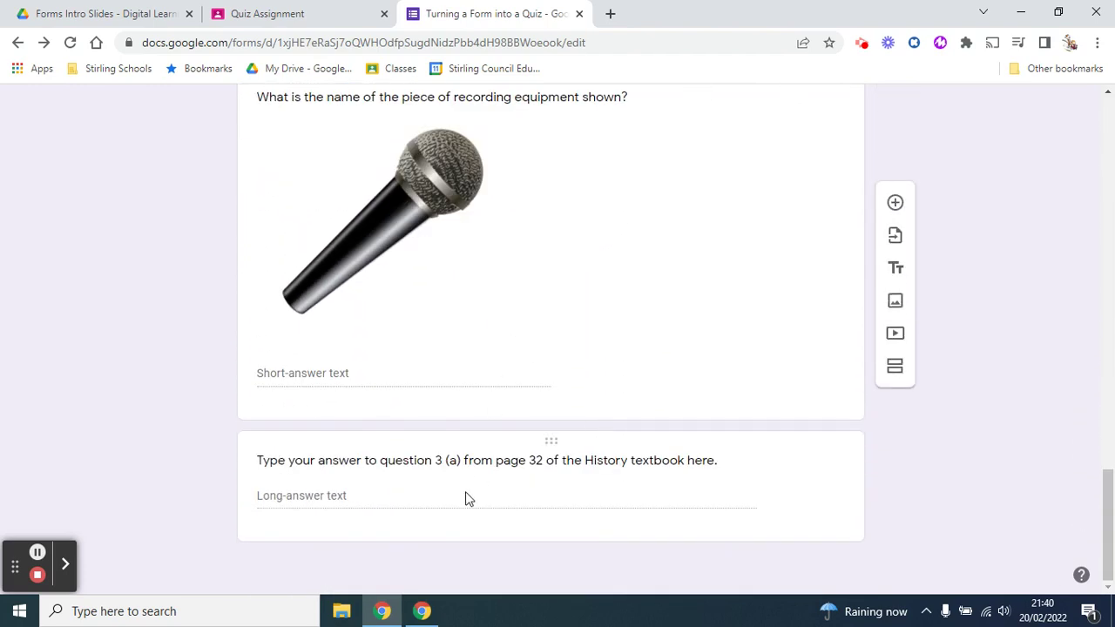
pyautogui.click(467, 495)
pyautogui.click(291, 515)
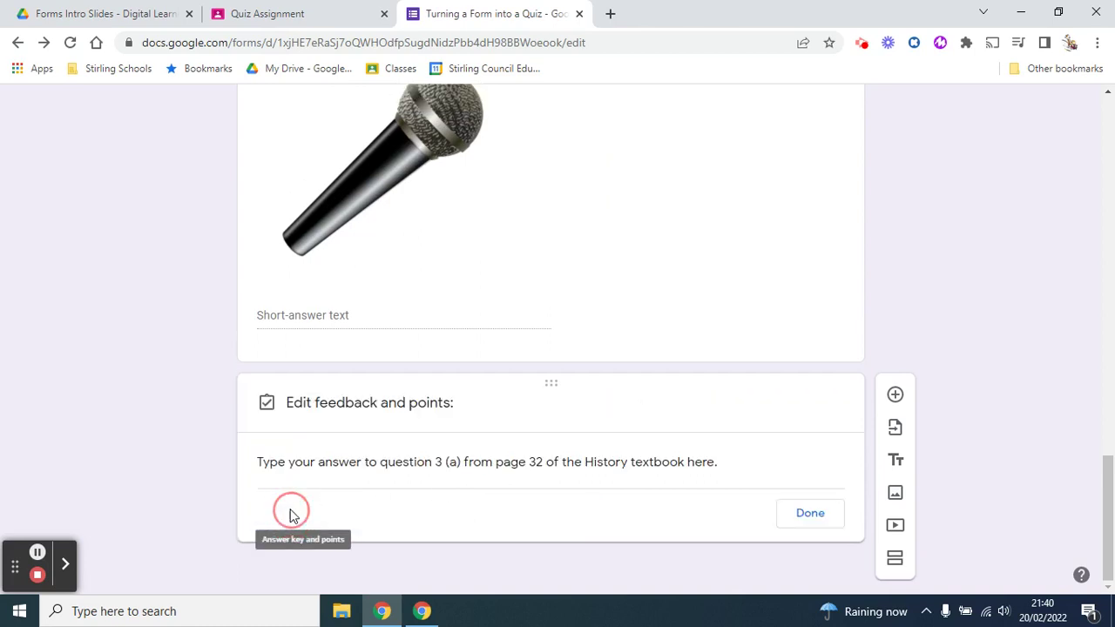
pyautogui.click(372, 474)
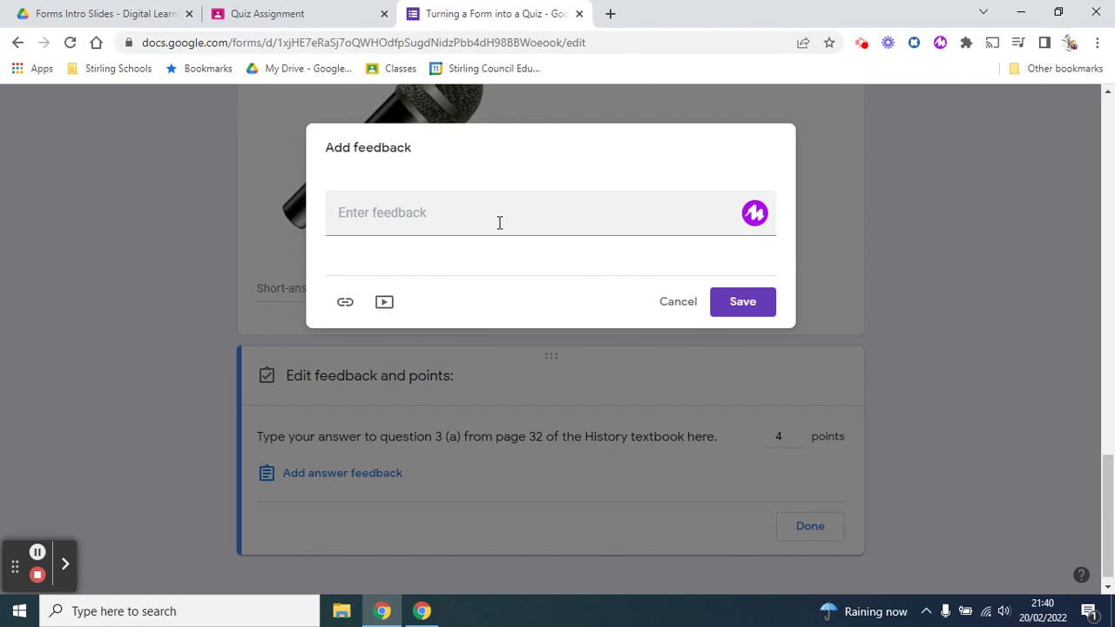
pyautogui.click(746, 307)
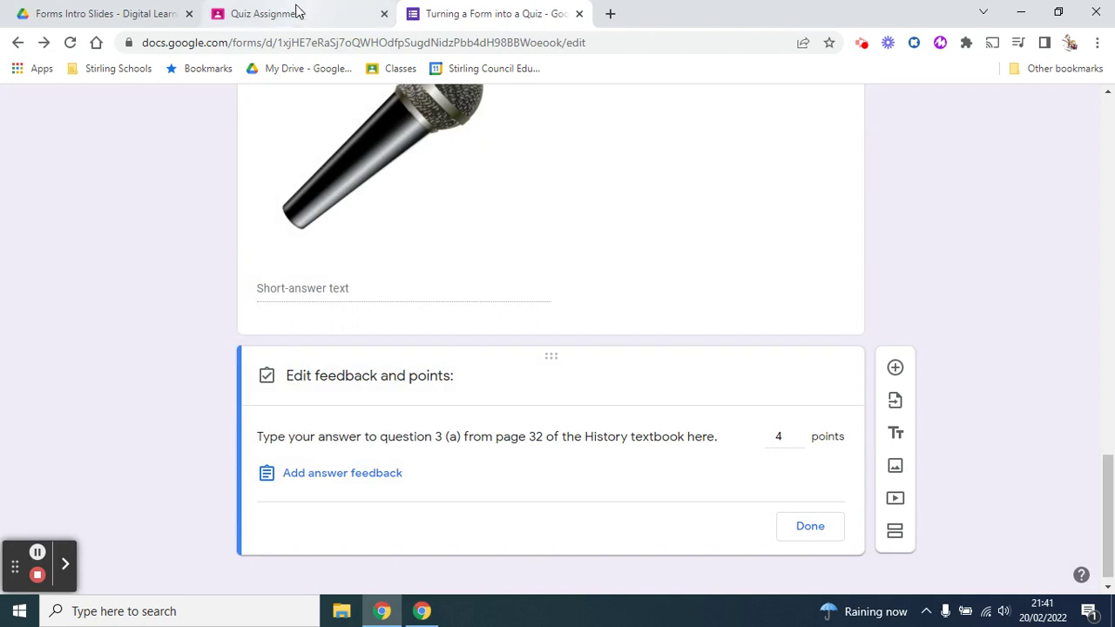
# Switch to the Classroom Quiz Assignment, open its attached form for editing and show the responses by question.
pyautogui.click(294, 12)
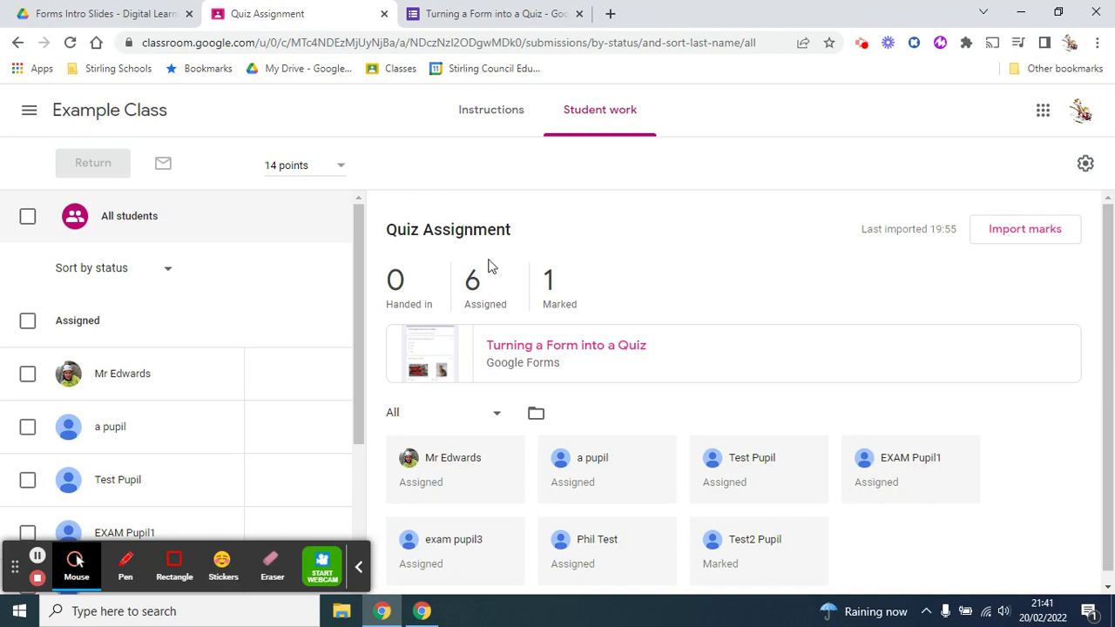
pyautogui.click(585, 363)
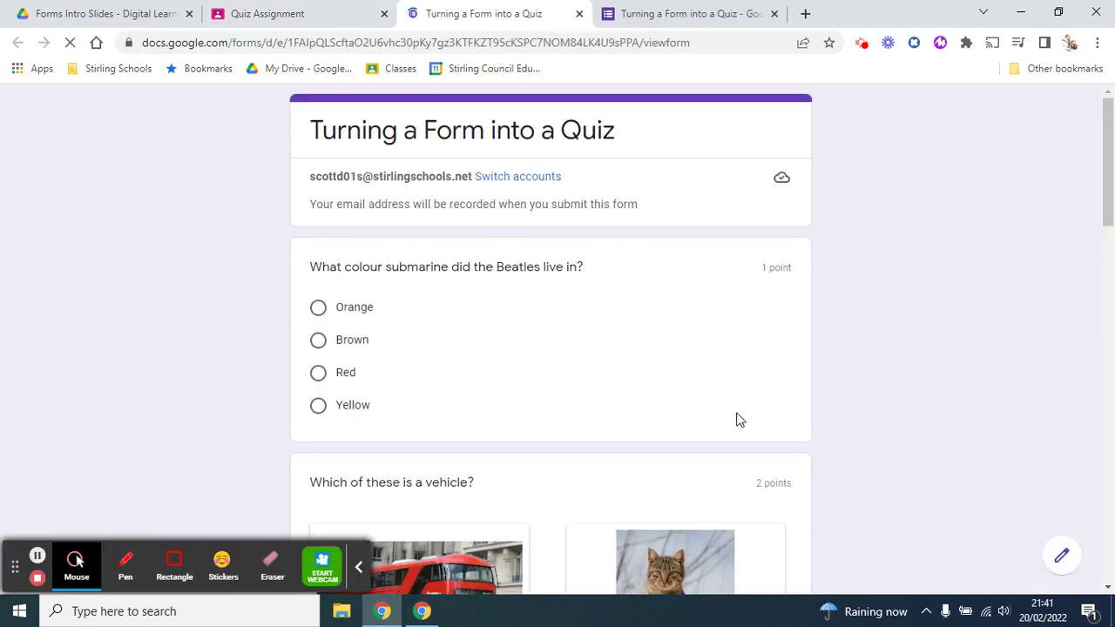
pyautogui.click(1060, 555)
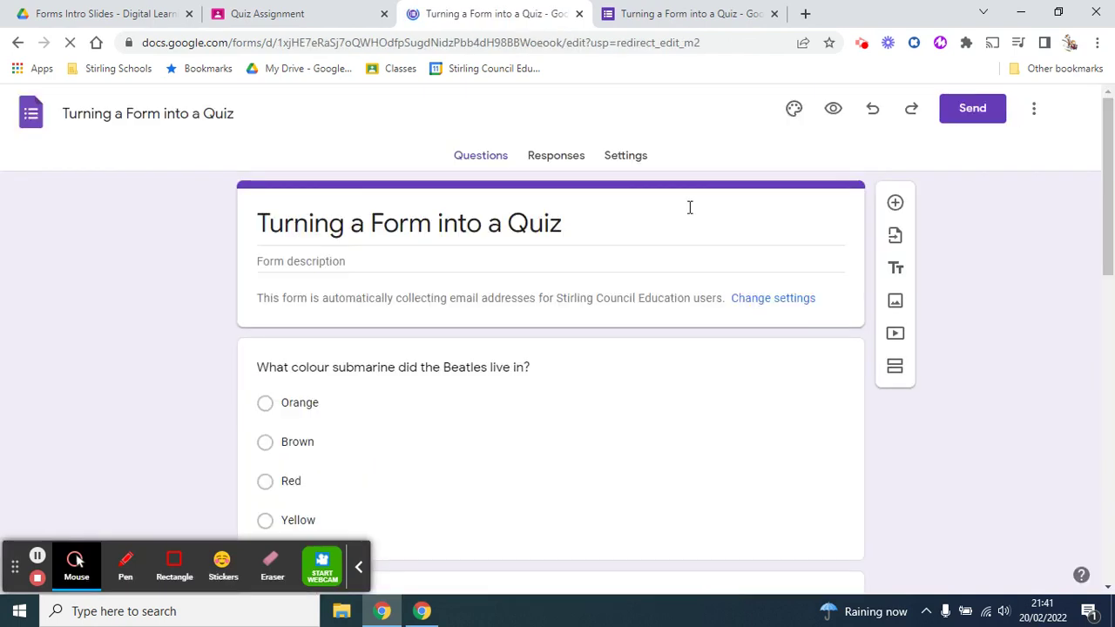
pyautogui.click(581, 166)
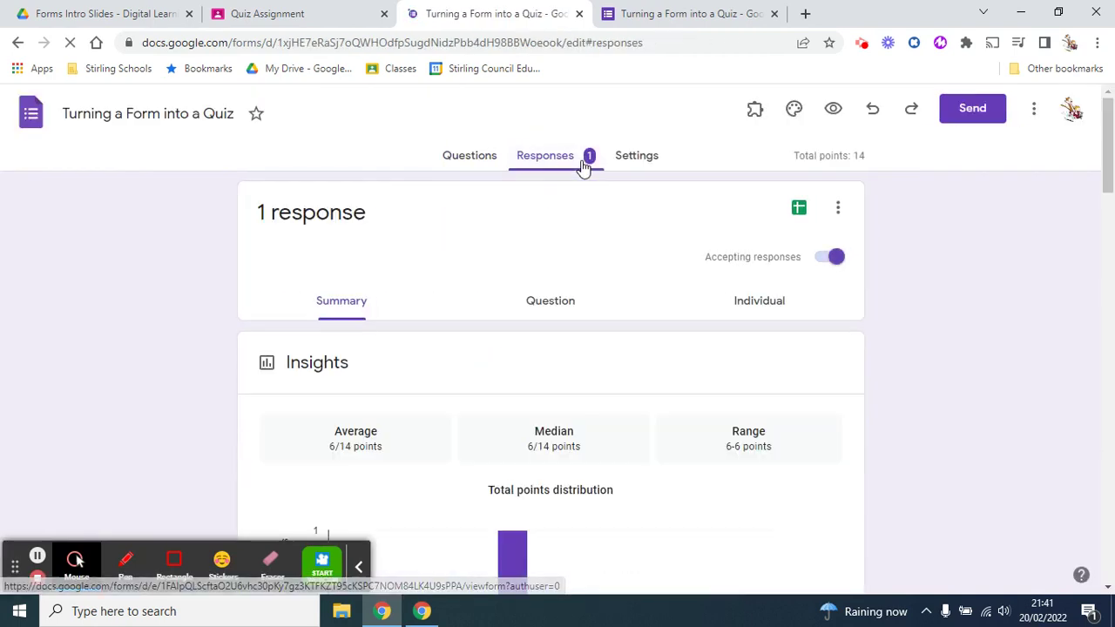
pyautogui.click(544, 306)
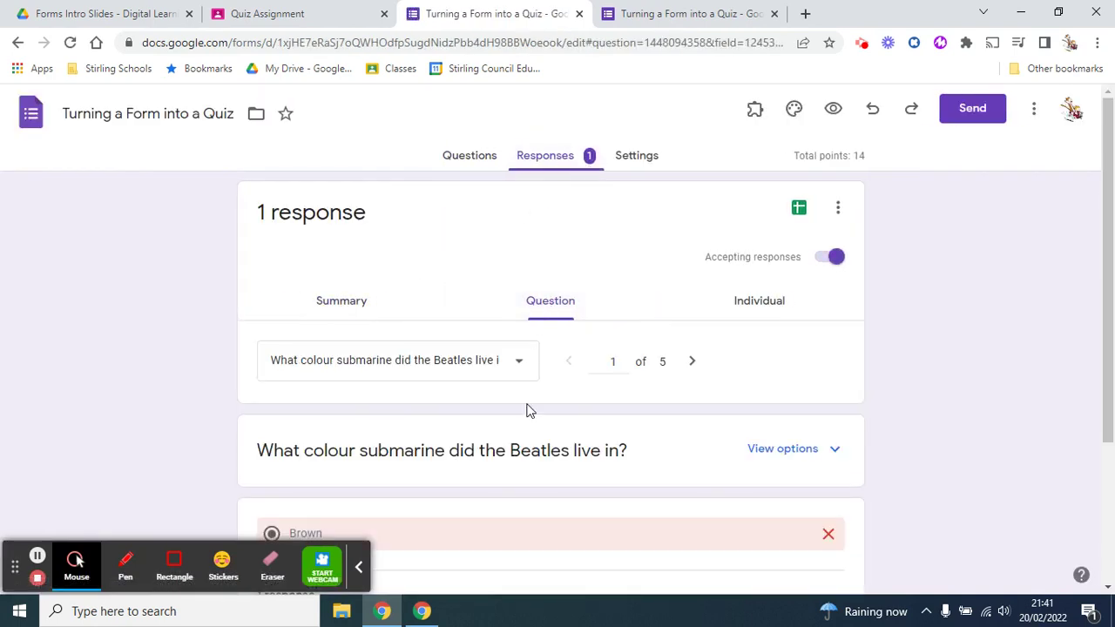
# Review the responses question by question, from the submarine question through to the History textbook question.
pyautogui.scroll(-3, 527, 409)
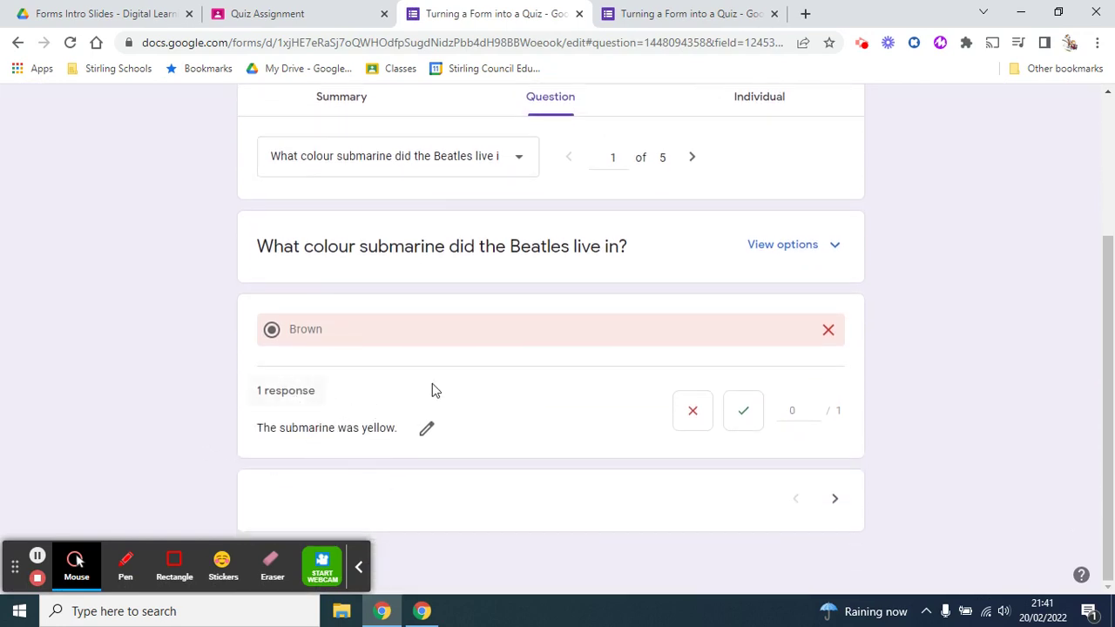
pyautogui.click(694, 161)
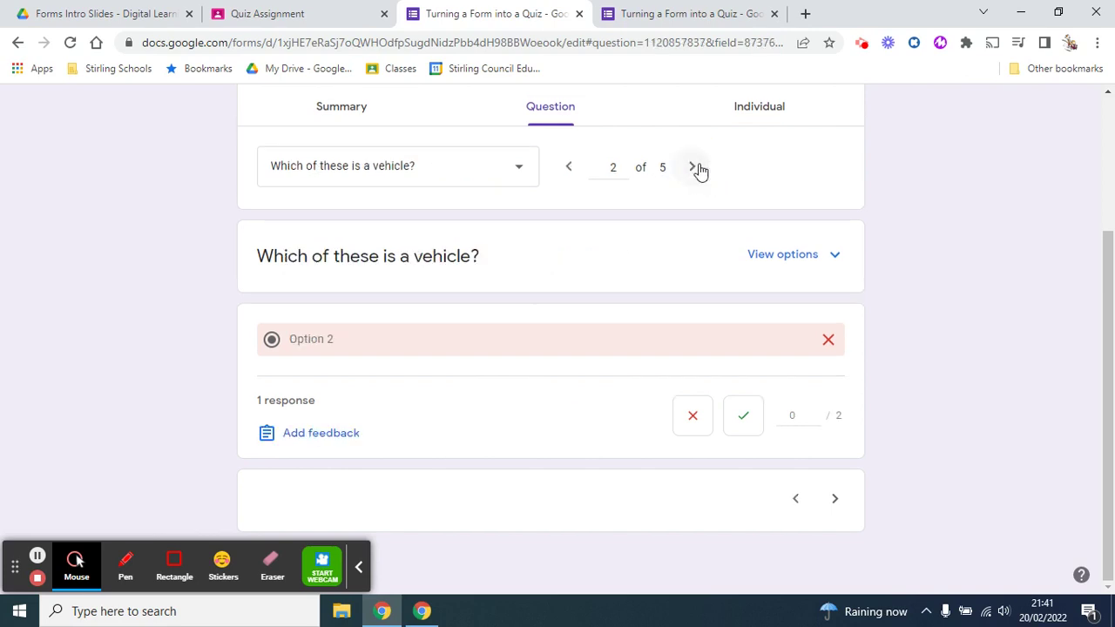
pyautogui.click(696, 168)
pyautogui.click(697, 168)
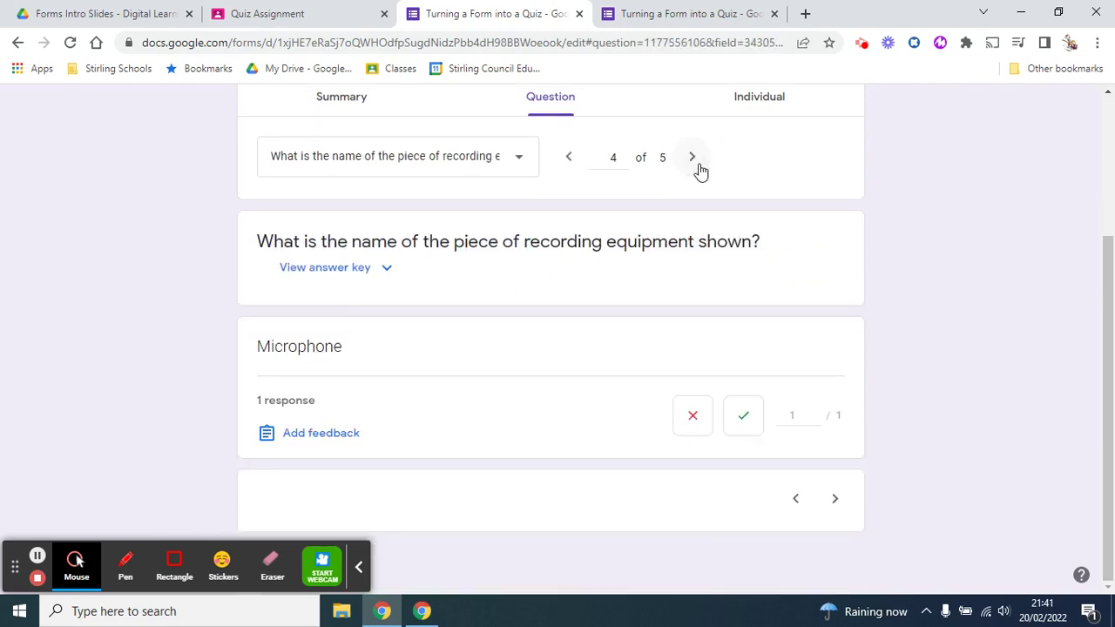
pyautogui.click(695, 164)
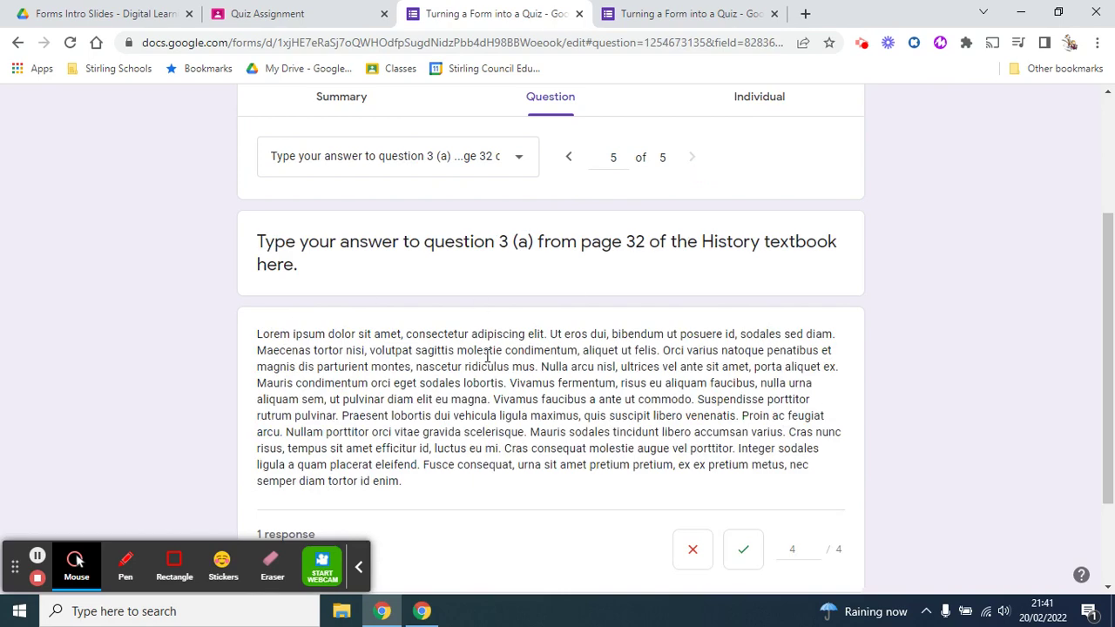
# Add the feedback "our feedback comment" to the response for the History textbook question.
pyautogui.scroll(1, 488, 356)
pyautogui.scroll(-2, 488, 356)
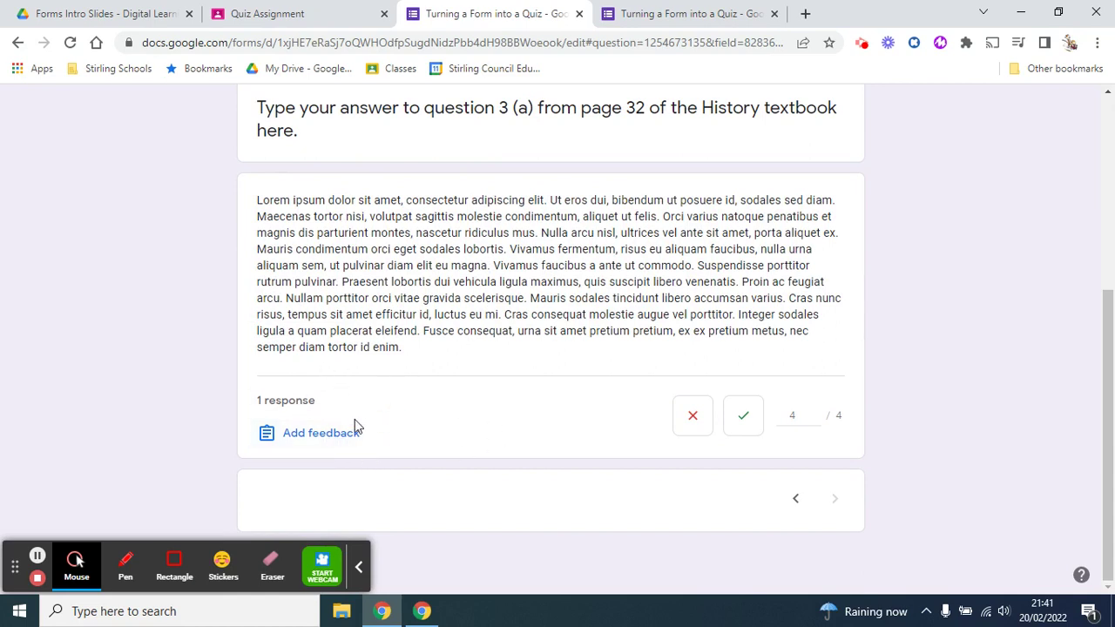
pyautogui.click(316, 435)
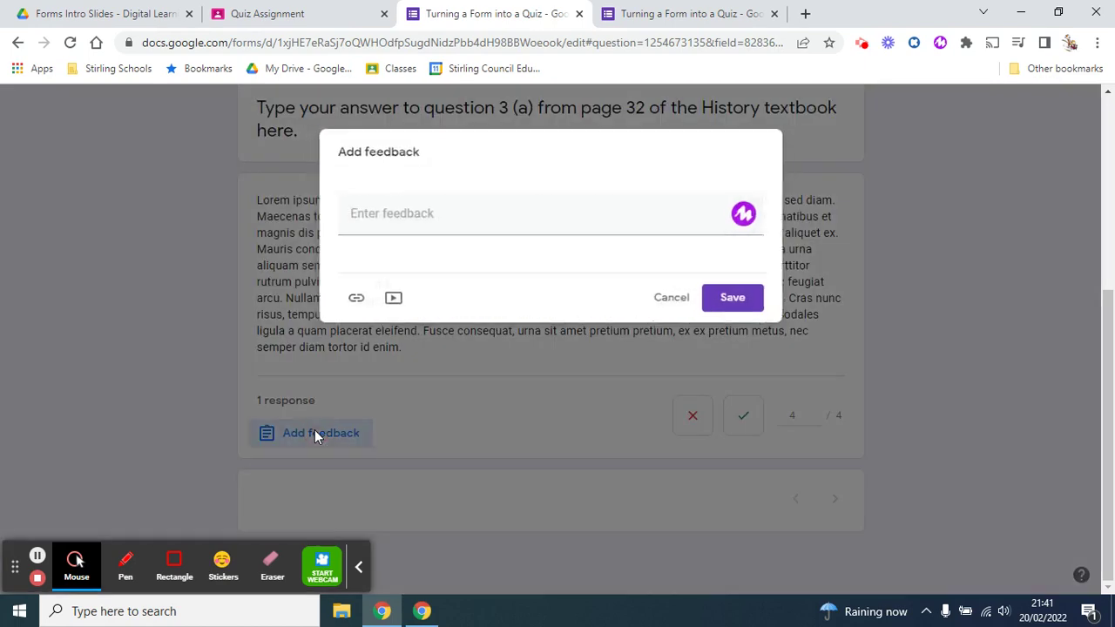
pyautogui.click(461, 229)
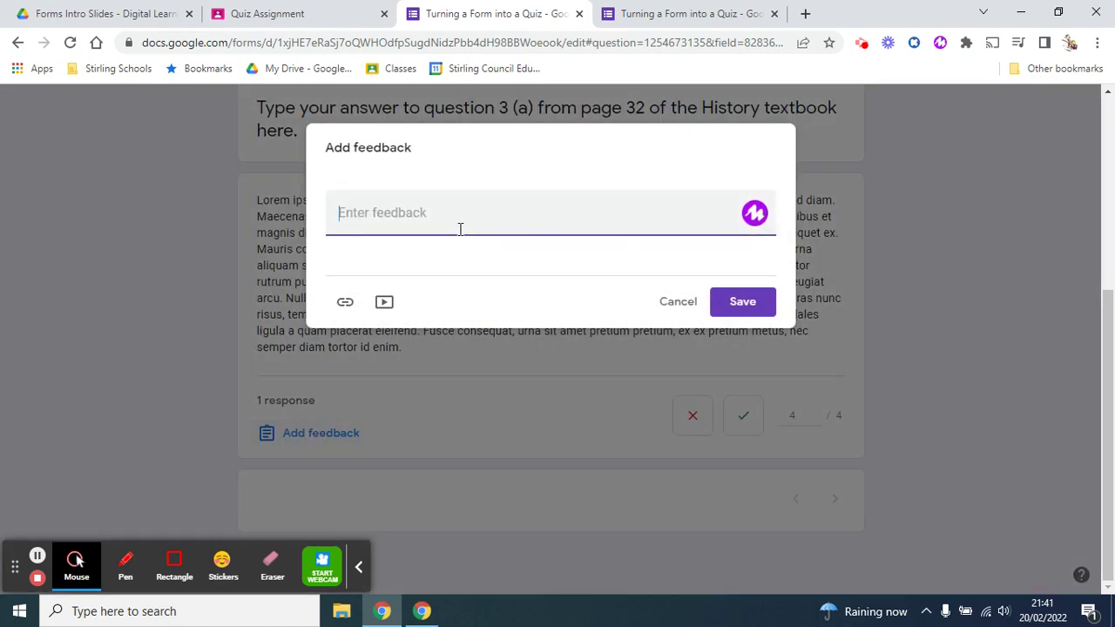
pyautogui.write('our feedb')
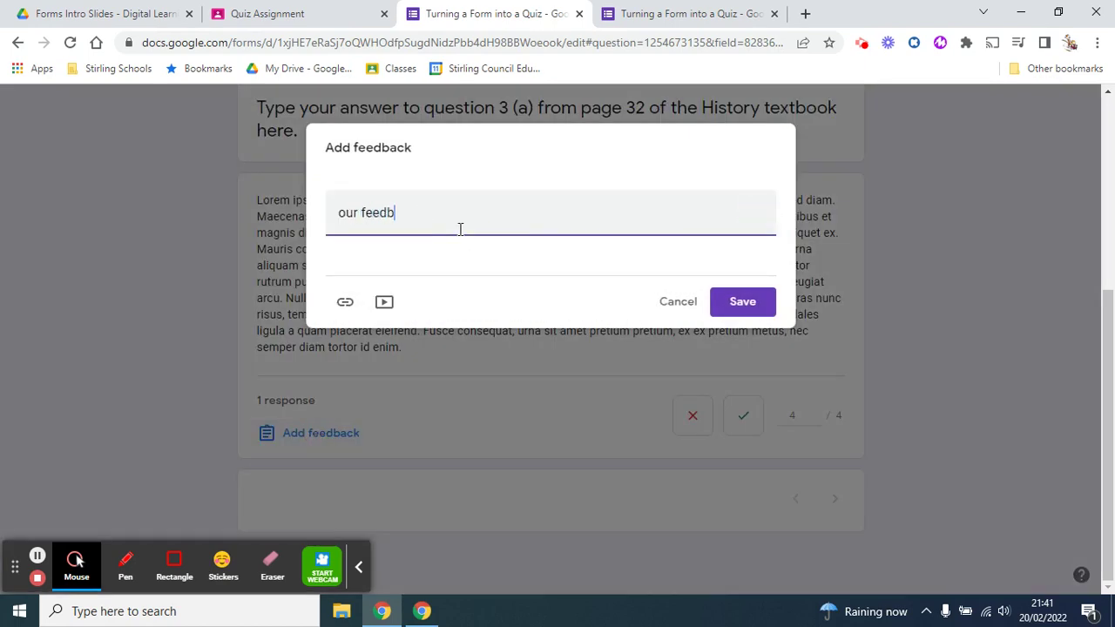
pyautogui.write('ack comment')
pyautogui.click(770, 312)
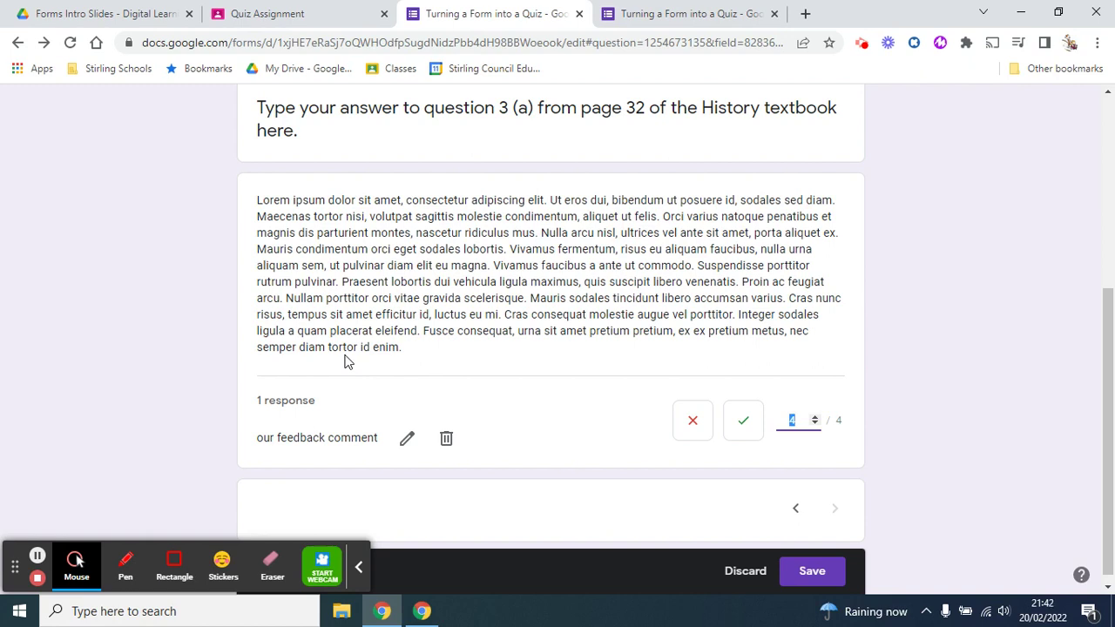
# Clear the feedback comment on the History textbook response and save it empty.
pyautogui.click(406, 438)
pyautogui.click(502, 218)
pyautogui.hotkey('ctrl', 'a')
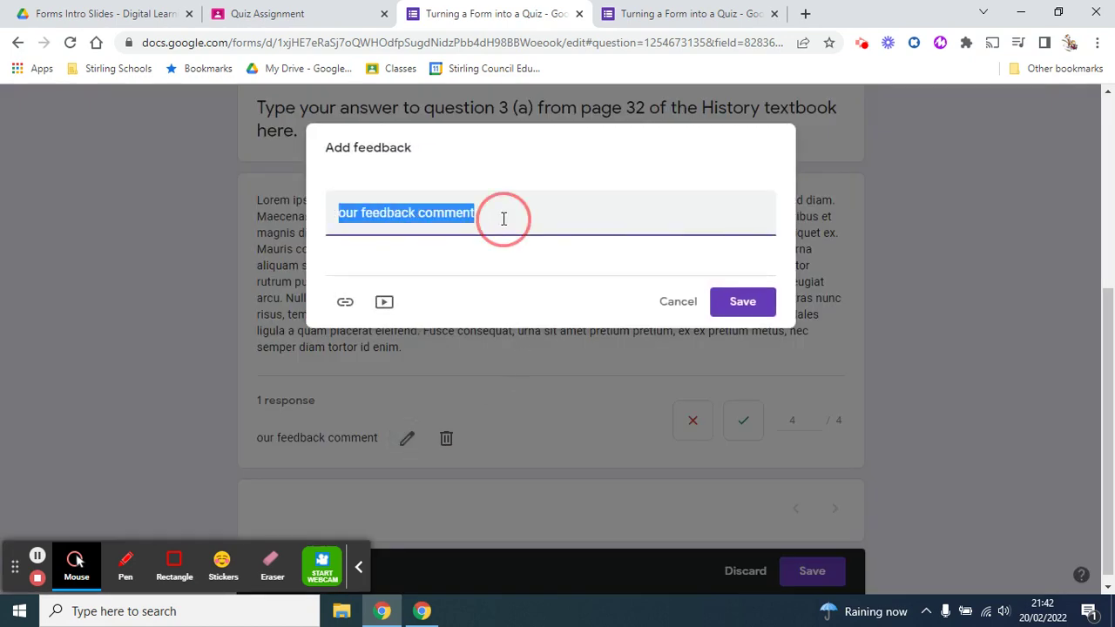
pyautogui.press('BackSpace')
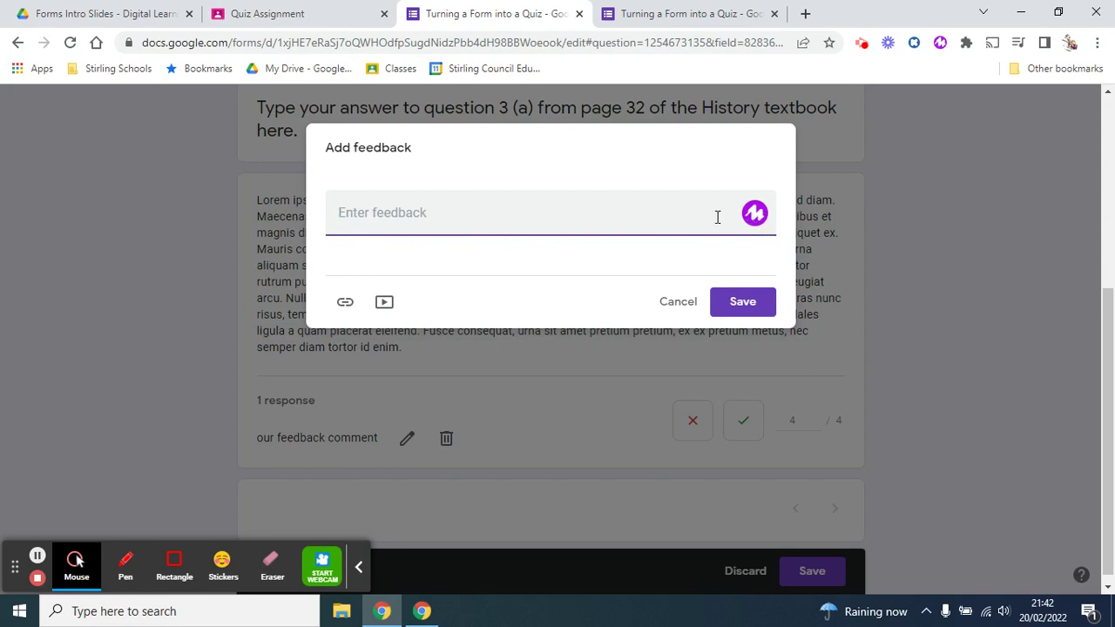
pyautogui.click(744, 301)
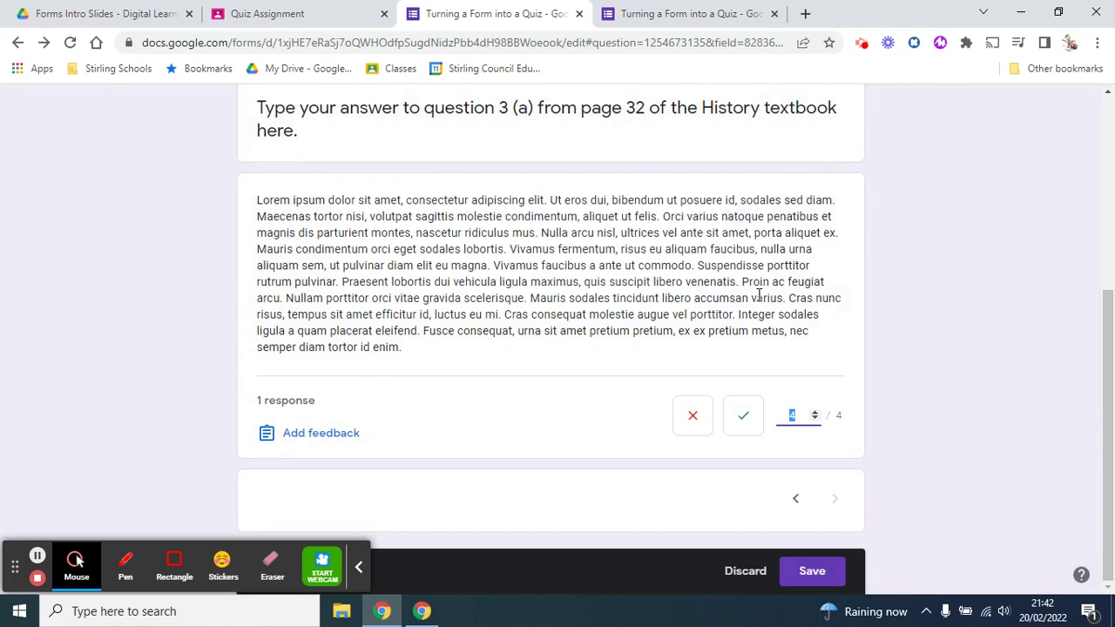